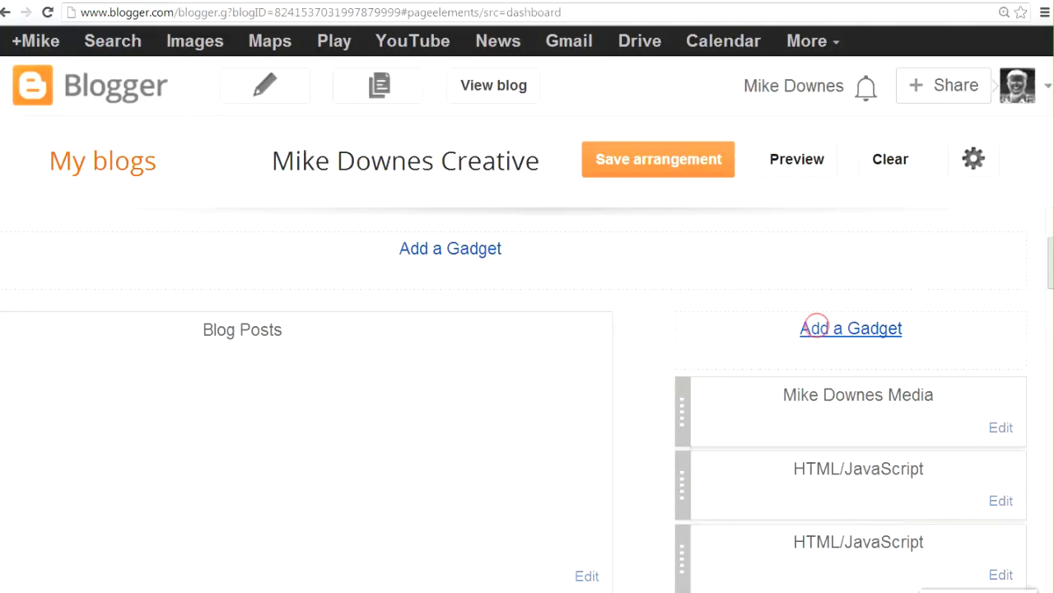
Step: Browse the Add a Gadget list, then open the Mike Downes Media text gadget's HTML configuration
left_click(816, 328)
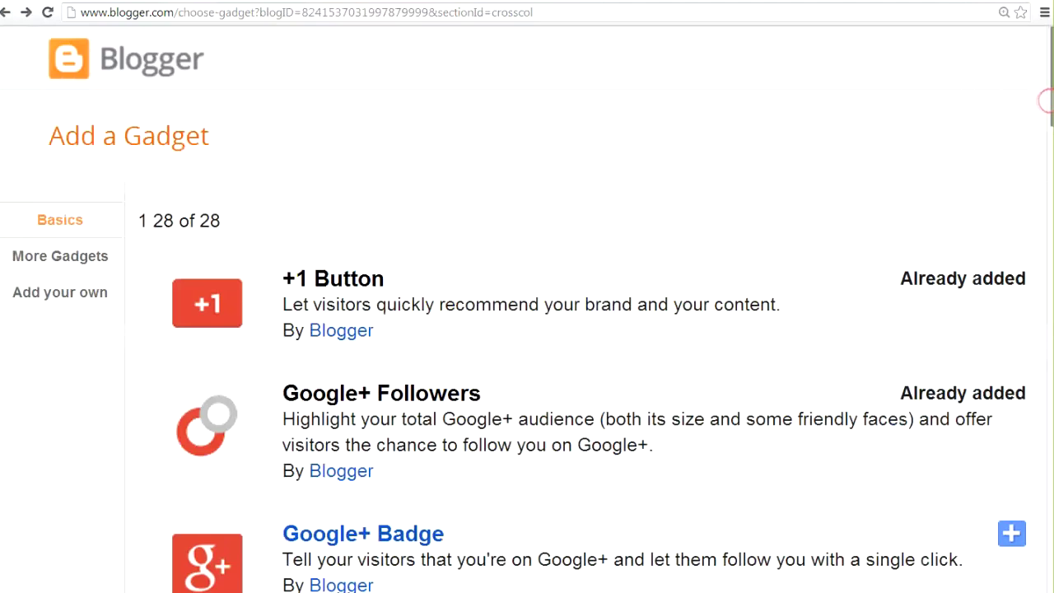
mouse_move(1046, 99)
left_mouse_down()
mouse_move(1049, 127)
mouse_move(1050, 104)
left_mouse_up()
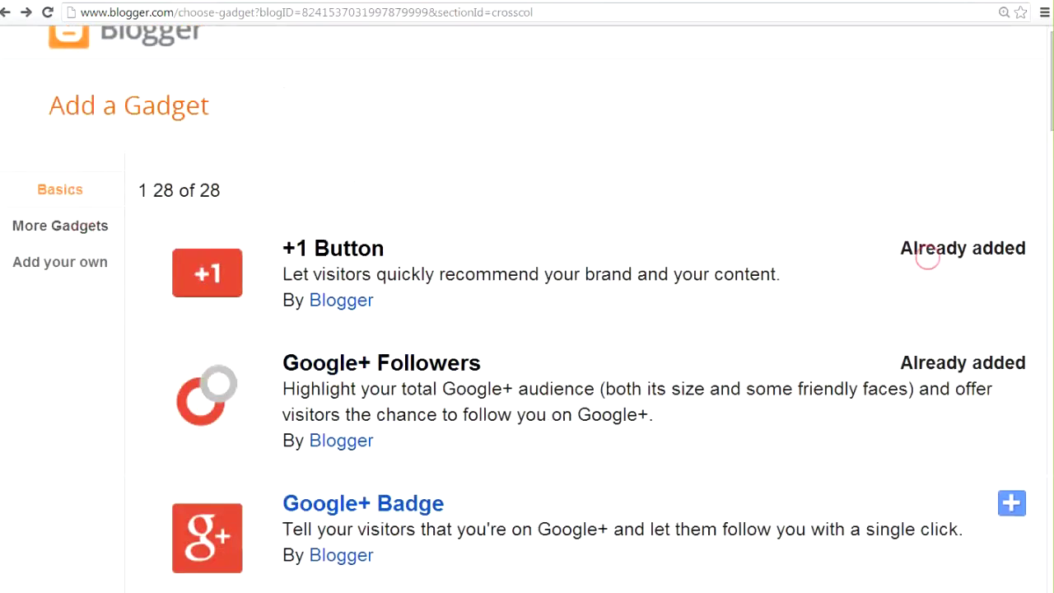
left_click_drag(1046, 92, 1049, 298)
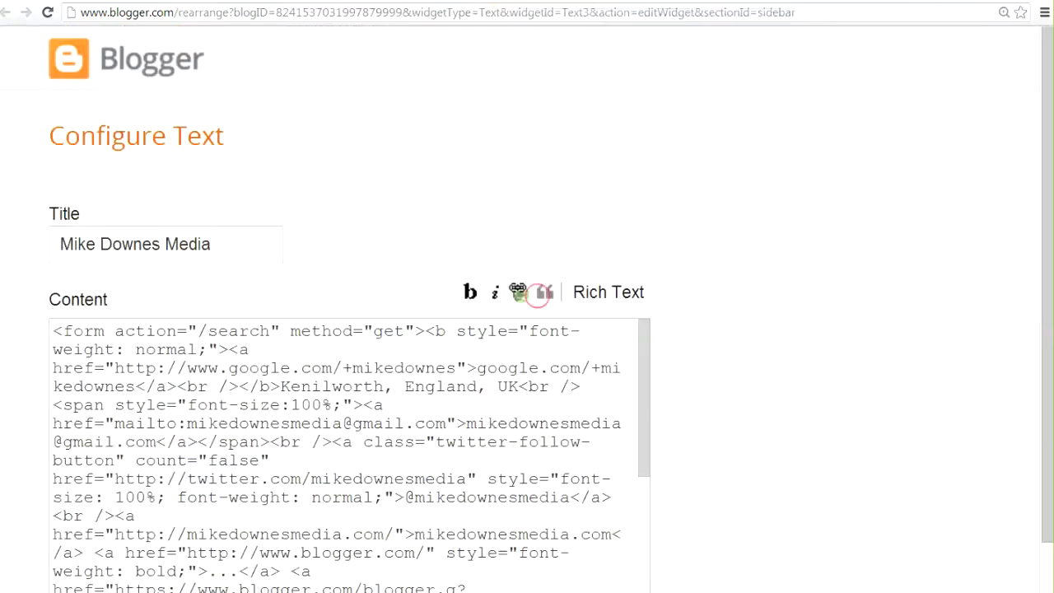
Step: Toggle the gadget content between Rich Text and Edit Html, then try linking with nothing selected
left_click(626, 294)
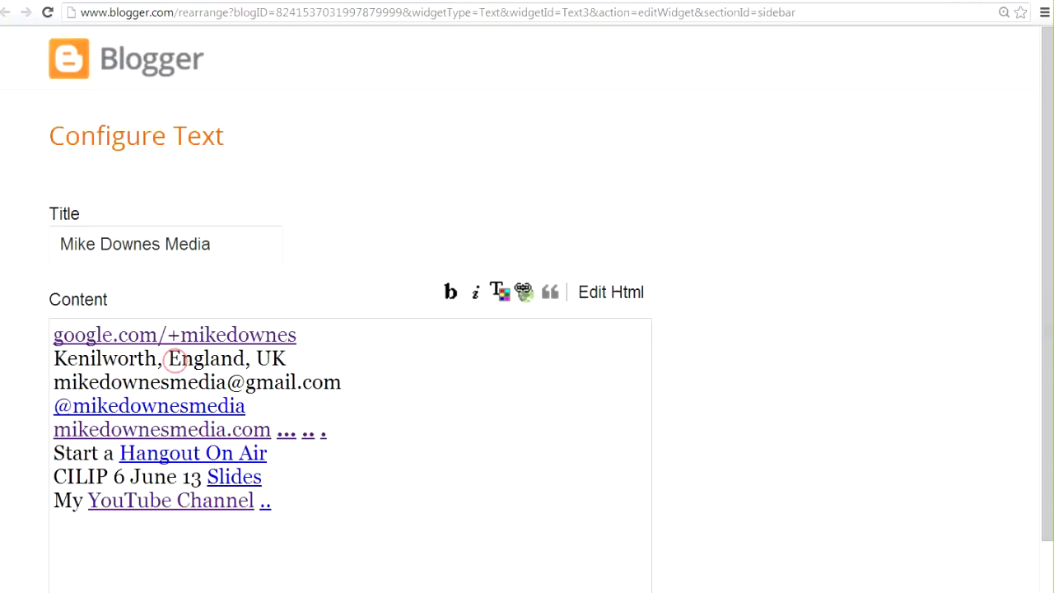
left_click(604, 289)
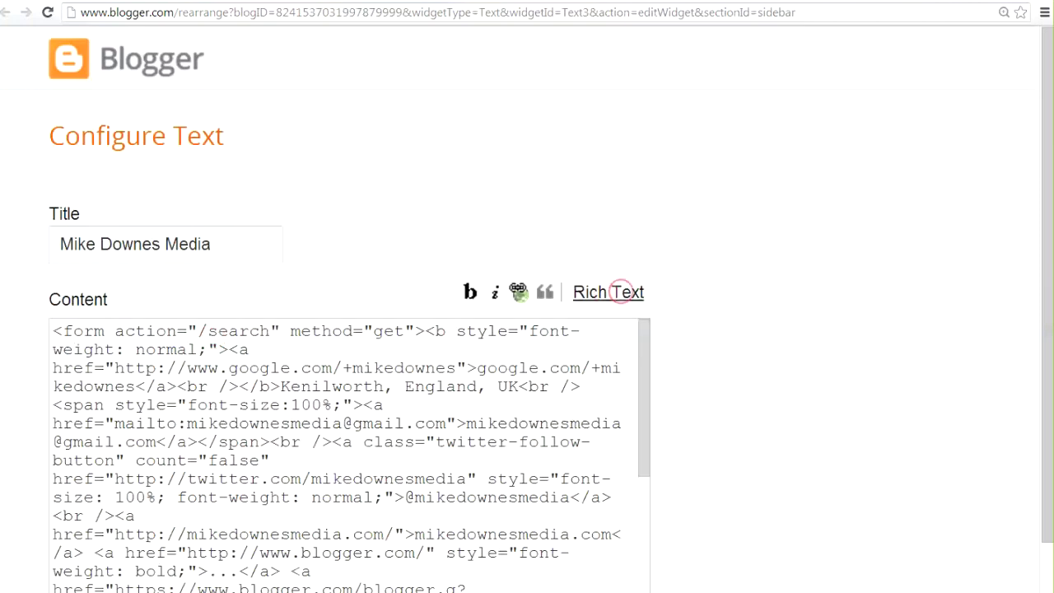
left_click(617, 292)
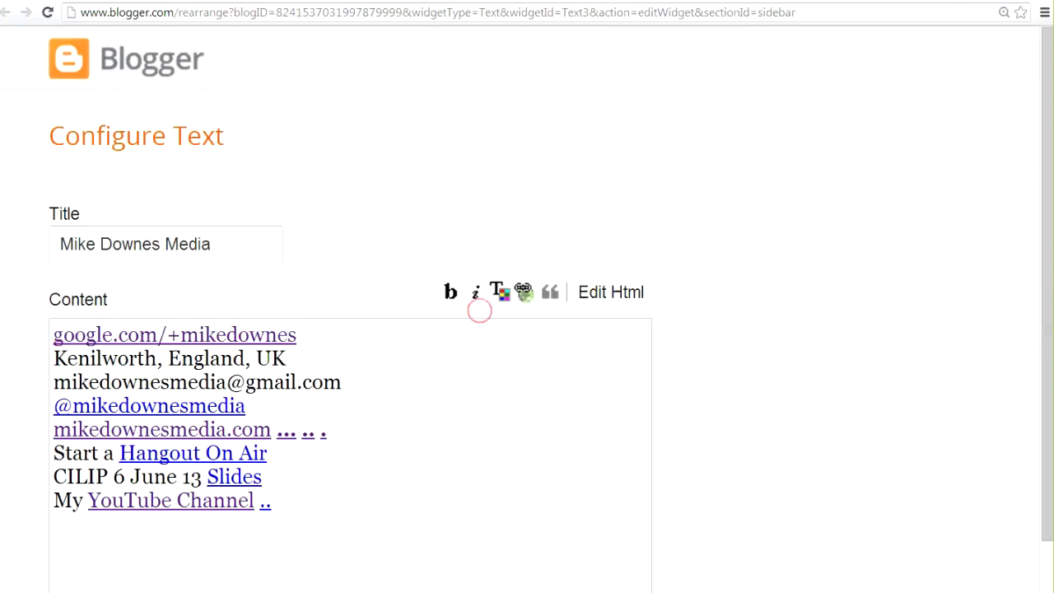
left_click(523, 292)
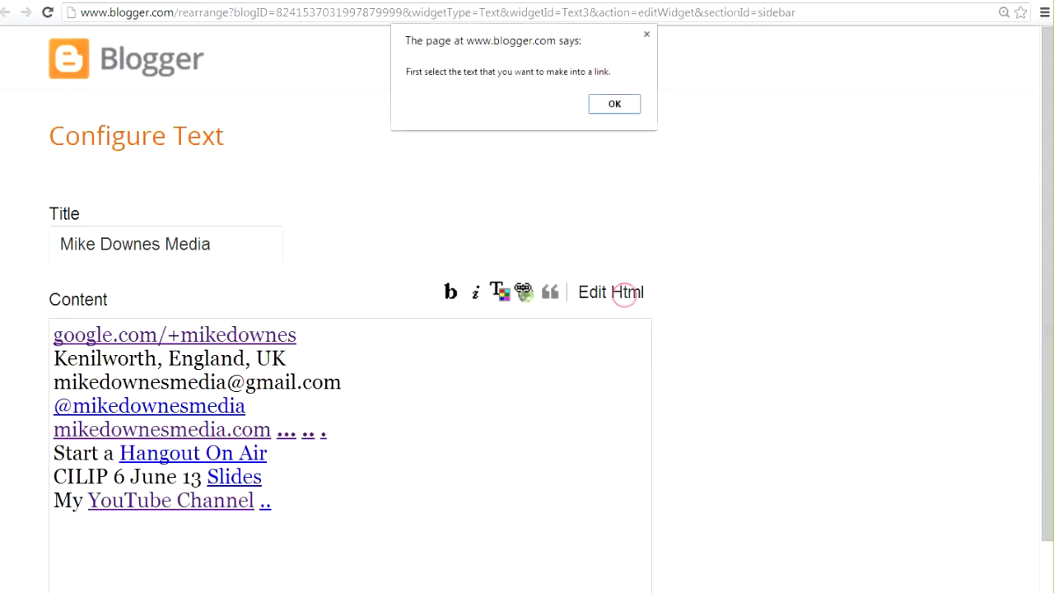
Step: Highlight the e-mail link's mailto href and its span in the HTML source, then return to Rich Text
left_click(619, 292)
left_click_drag(115, 423, 442, 423)
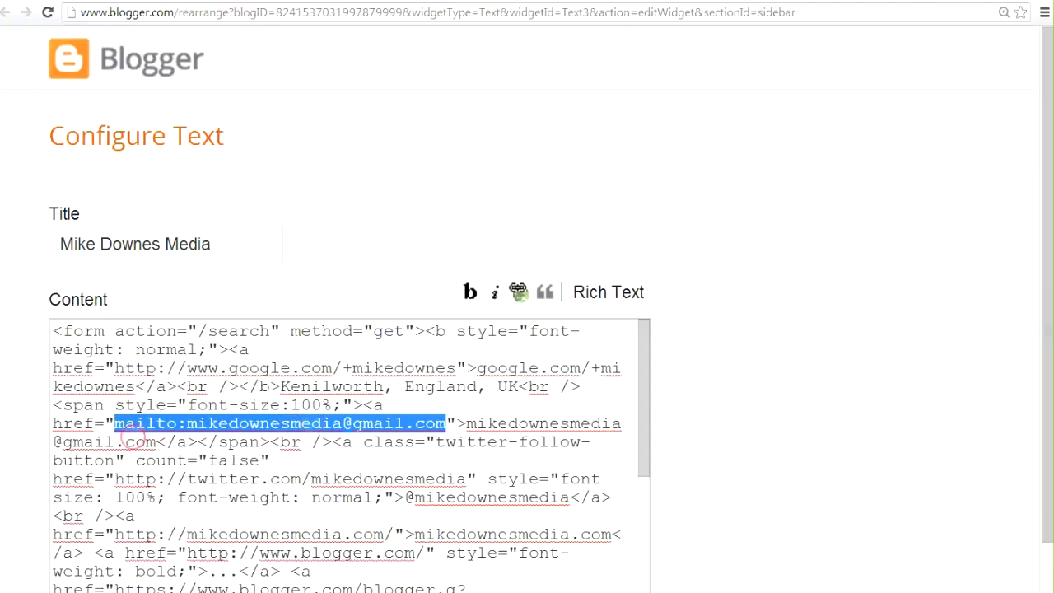
left_click_drag(55, 405, 272, 441)
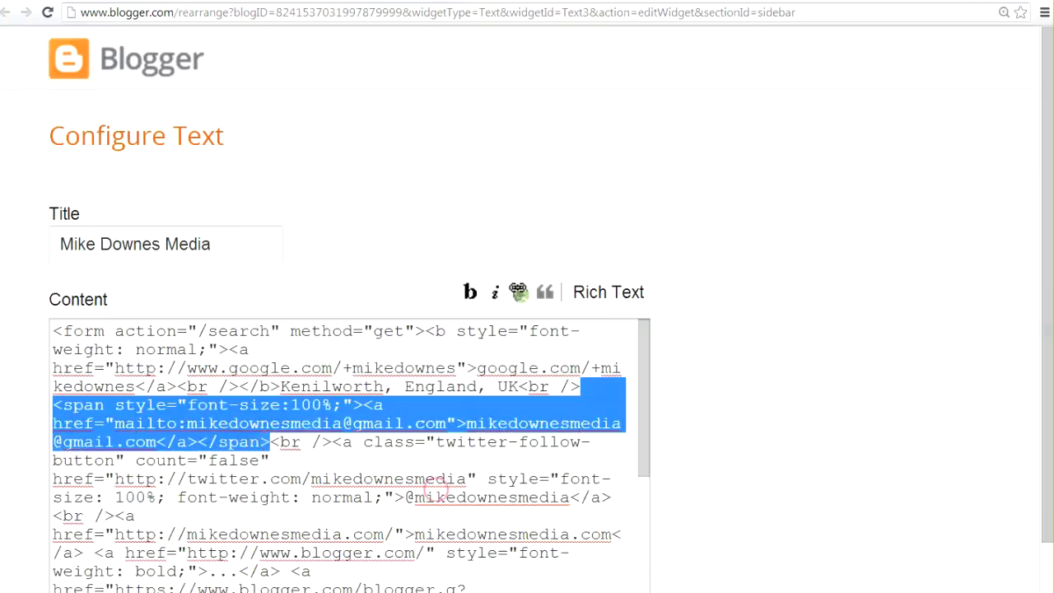
left_click(608, 292)
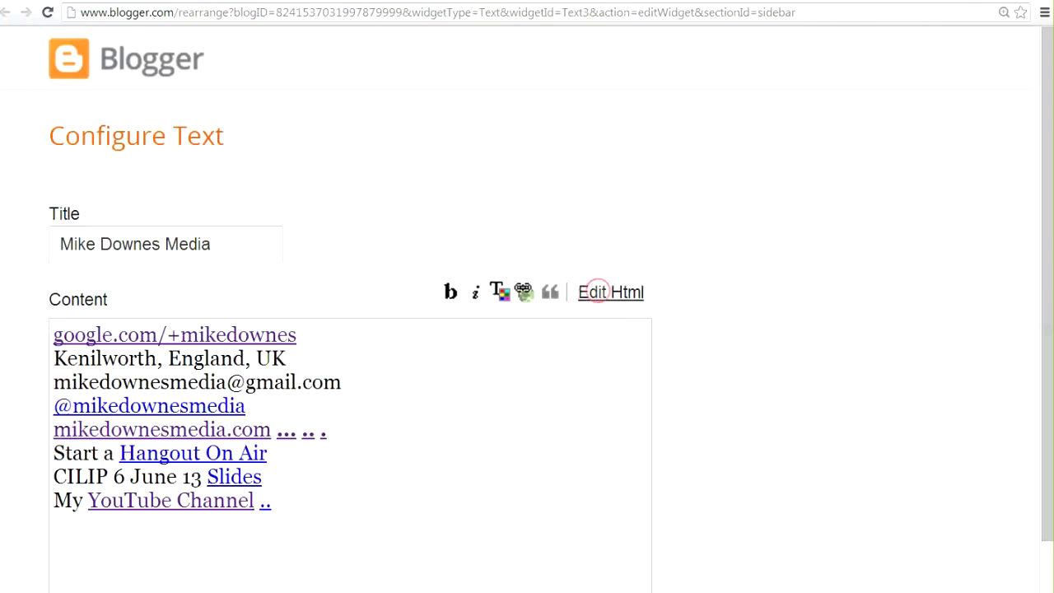
Step: Locate and highlight the lone '.' link in the HTML source, then return to Rich Text
left_click(598, 292)
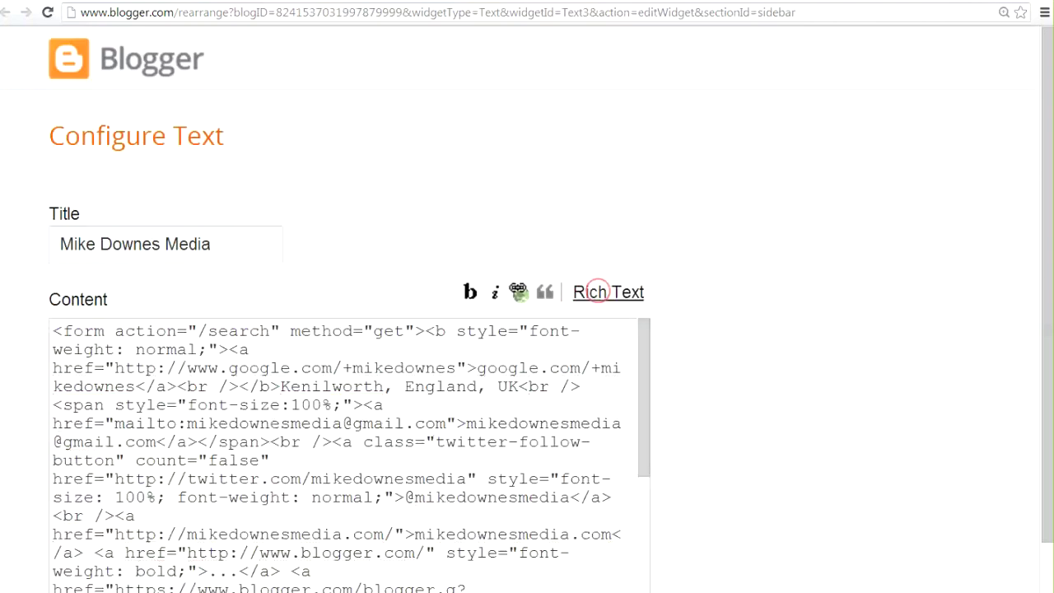
left_click_drag(646, 351, 644, 473)
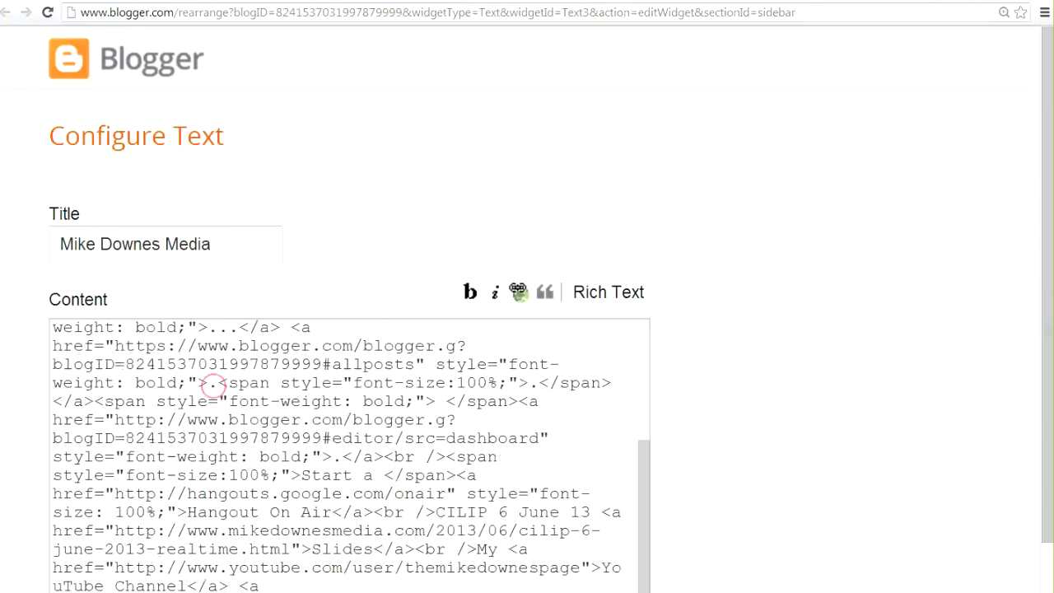
left_click_drag(208, 383, 219, 384)
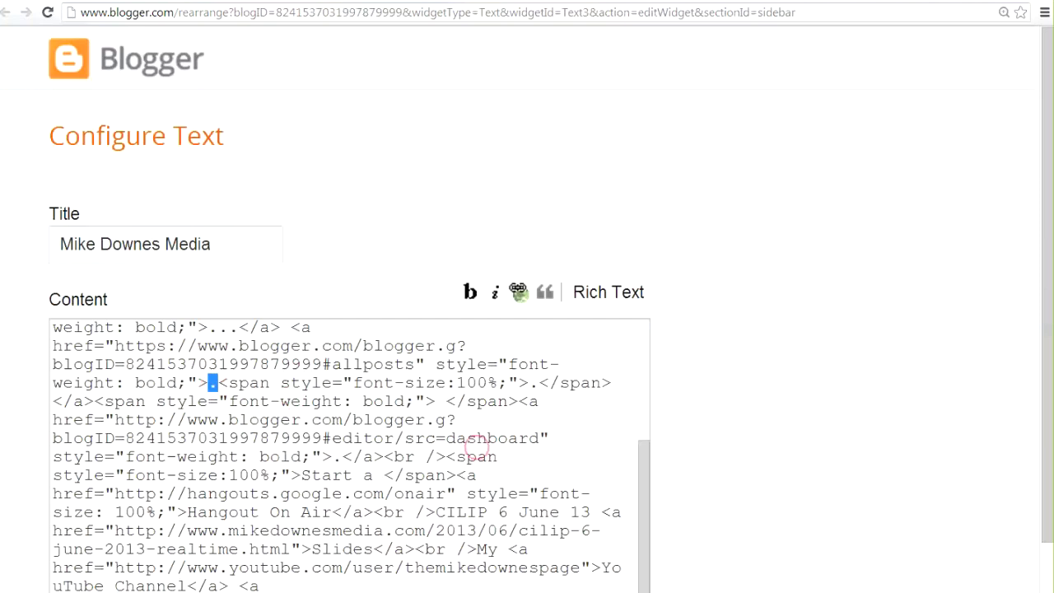
left_click(643, 478)
right_click(656, 422)
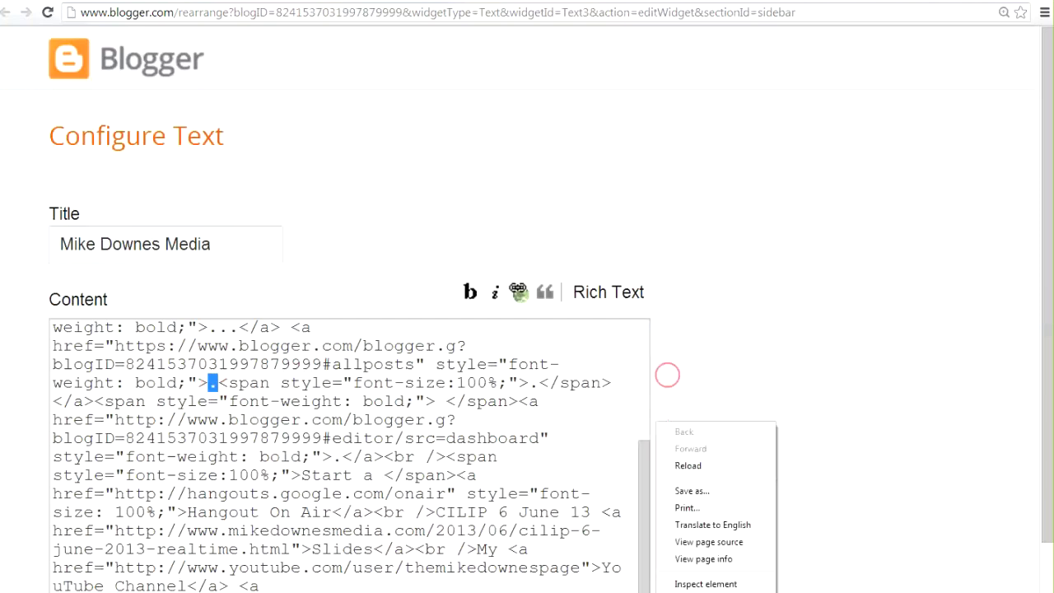
left_click(667, 375)
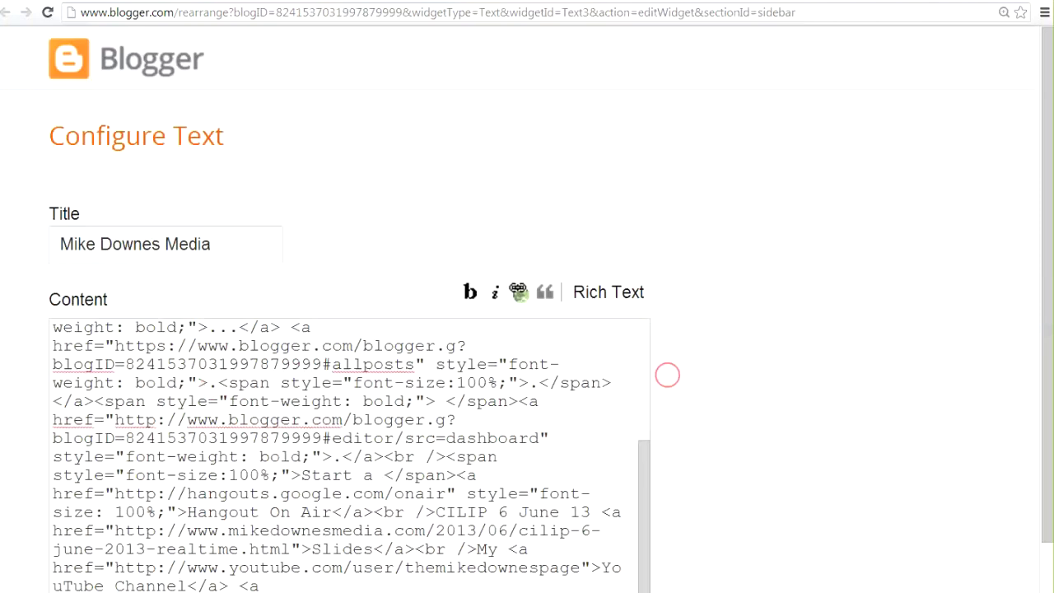
left_click_drag(640, 475, 639, 425)
left_click(596, 294)
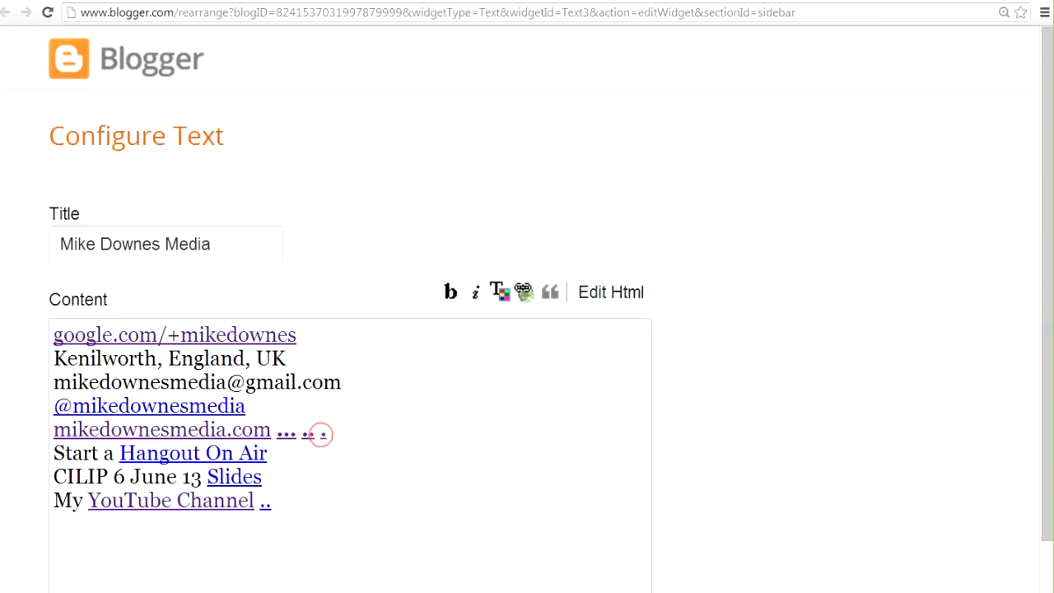
Step: Open the trailing '.' link in a new tab and look at its destination page
right_click(321, 435)
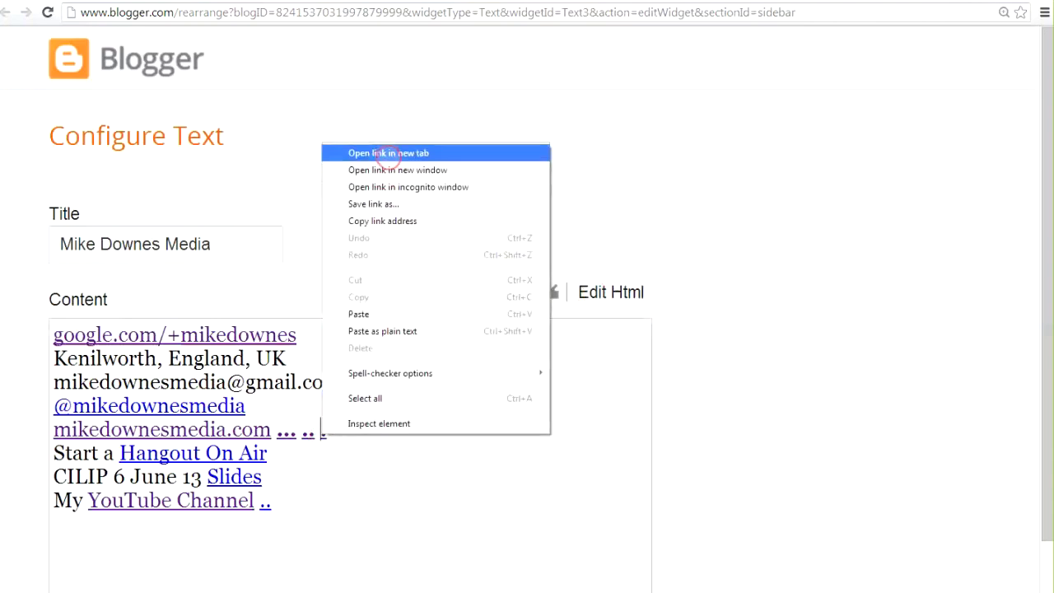
left_click(388, 155)
left_click(632, 1)
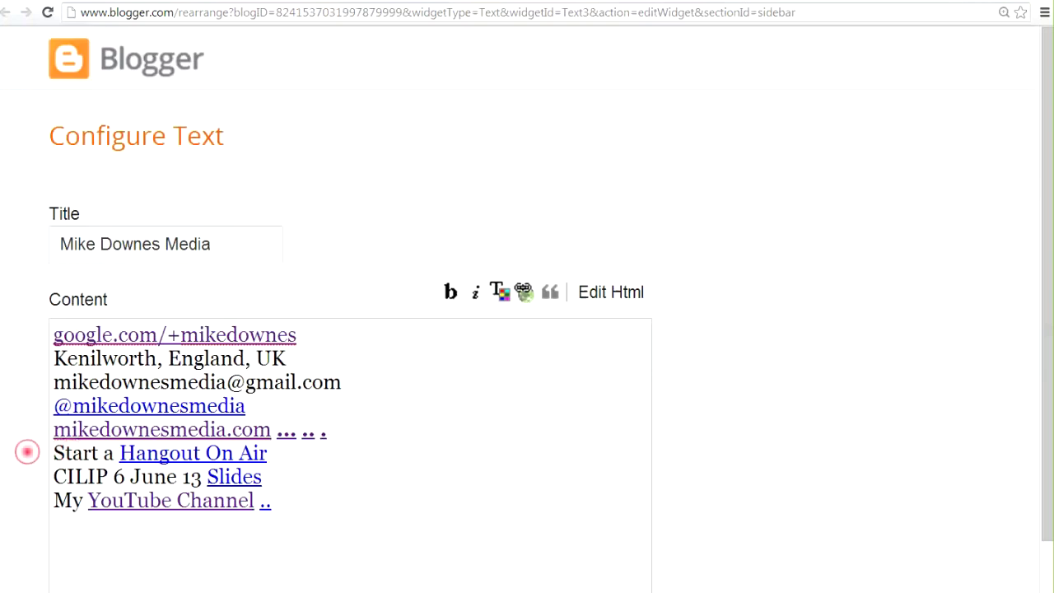
left_click(27, 451)
left_click(28, 483)
left_click(37, 473)
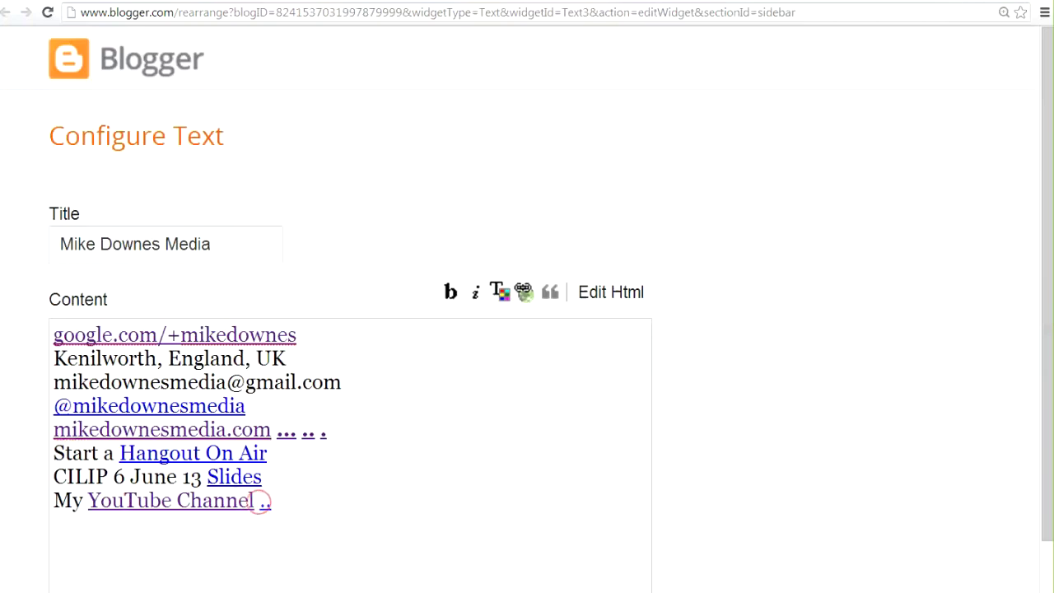
Step: Select the '..' after YouTube Channel and open that link in a new tab
left_click(287, 502)
key("shift+Left")
key("shift+Left")
right_click(266, 500)
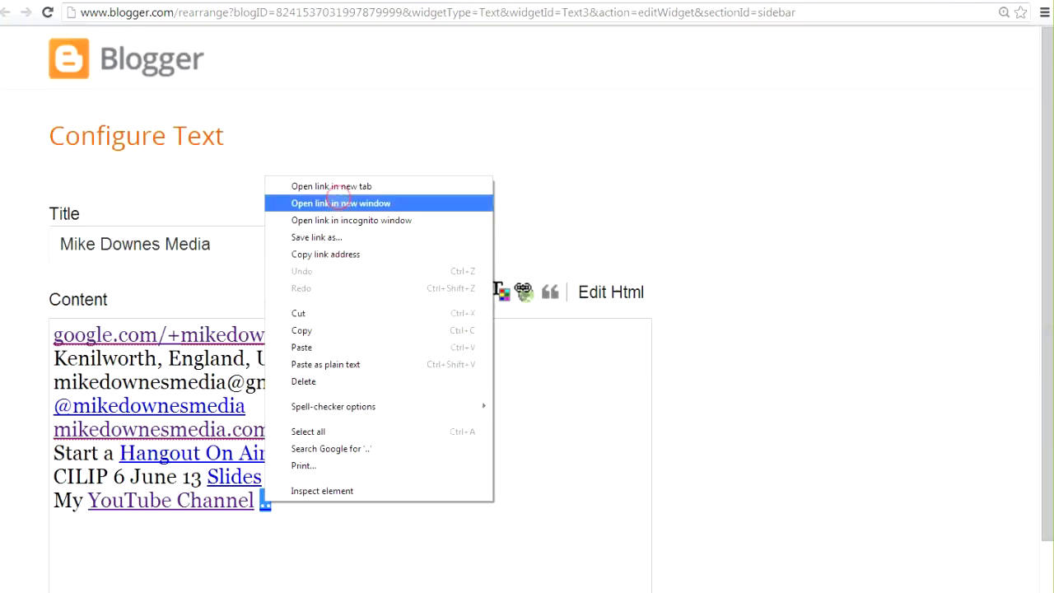
left_click(336, 187)
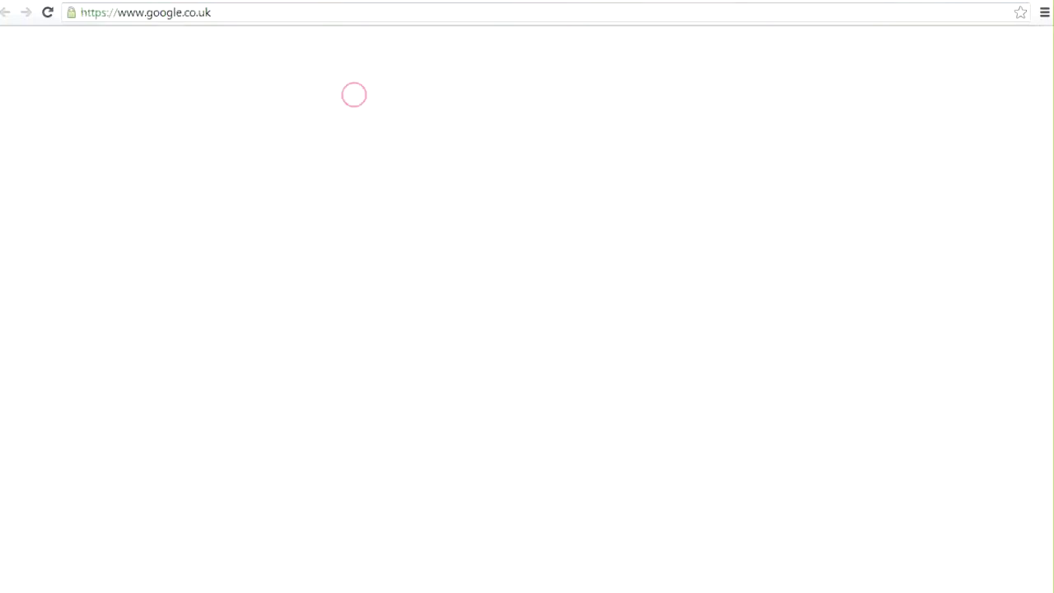